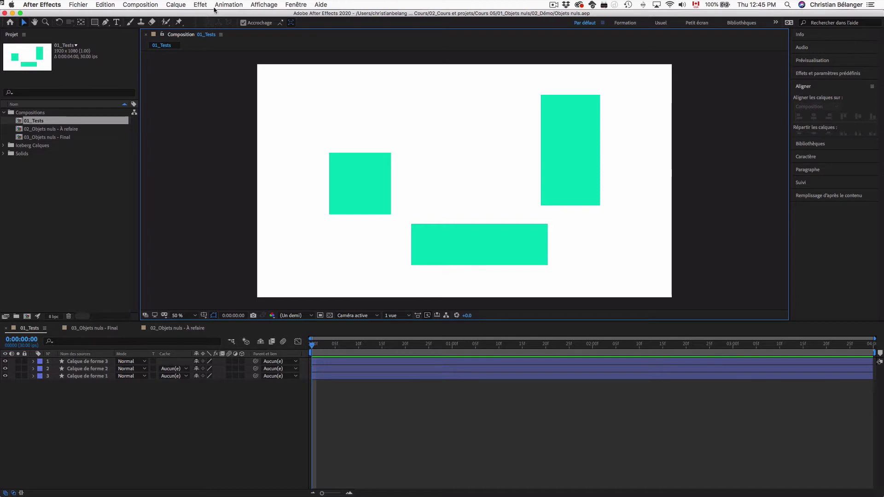
# Step: Add a new null object to the 01_Tests composition
pyautogui.click(175, 3)
pyautogui.moveTo(178, 15)
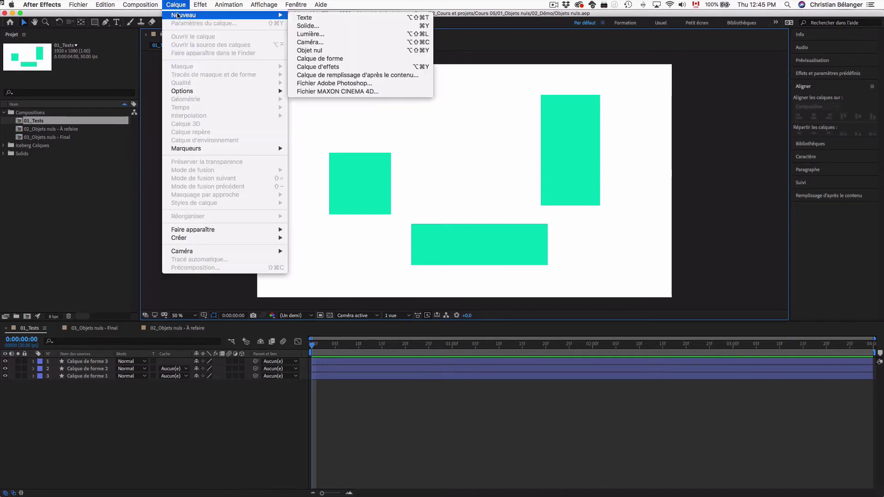
pyautogui.click(336, 52)
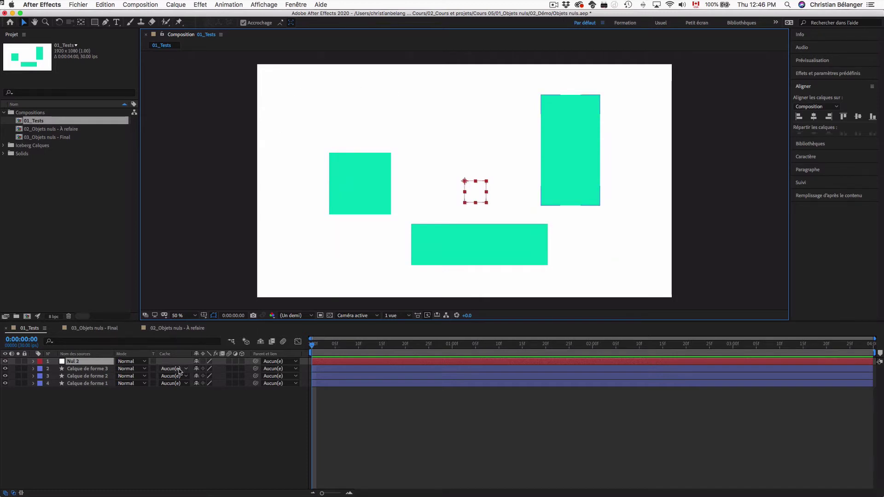
# Step: Parent the layers Calque de forme 1, 2 and 3 to the null layer
pyautogui.click(95, 369)
pyautogui.keyDown('shift'); pyautogui.click(93, 384); pyautogui.keyUp('shift')
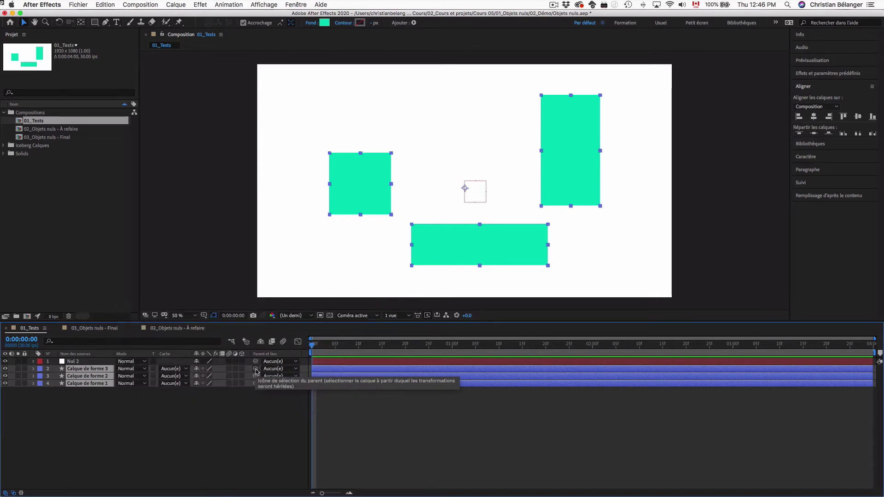
pyautogui.moveTo(257, 371); pyautogui.dragTo(70, 363)
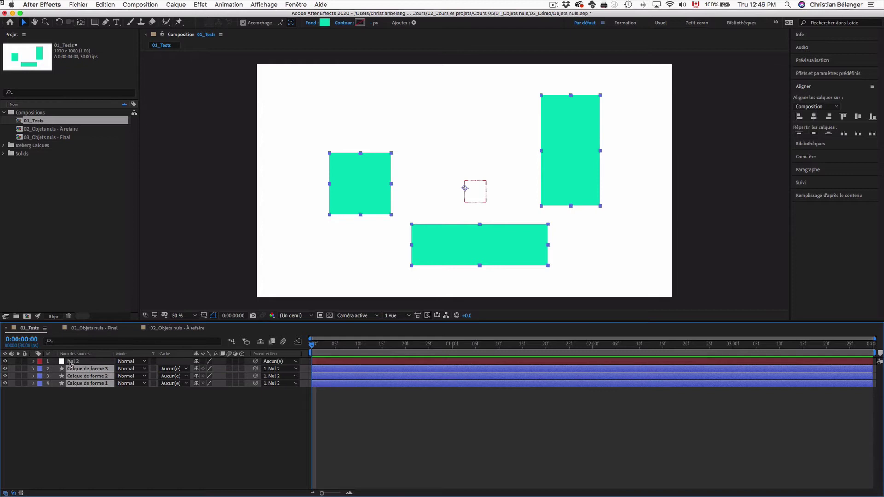
# Step: Expand the null's transform properties, try rotating it to 91° with its child shapes, and undo the rotation
pyautogui.click(73, 363)
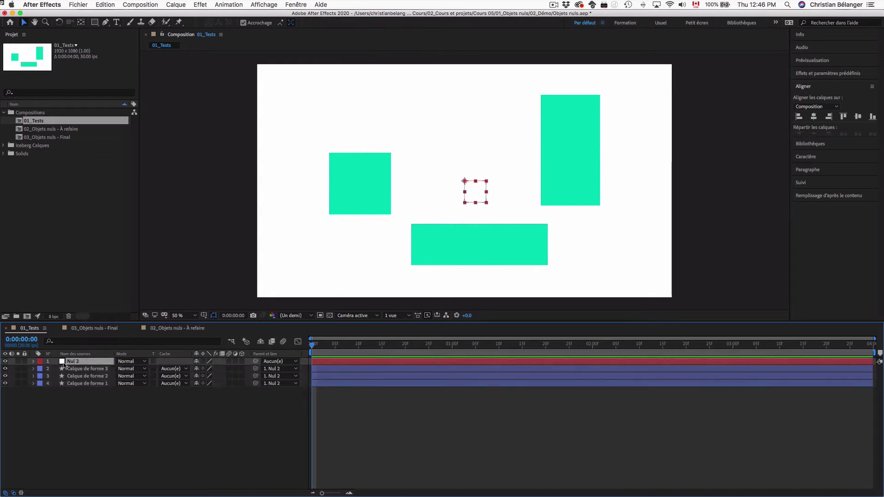
pyautogui.click(33, 361)
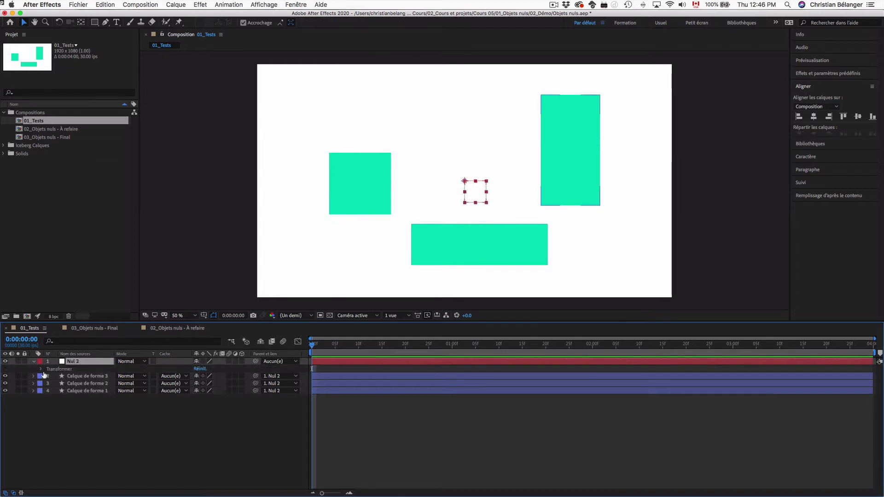
pyautogui.click(42, 368)
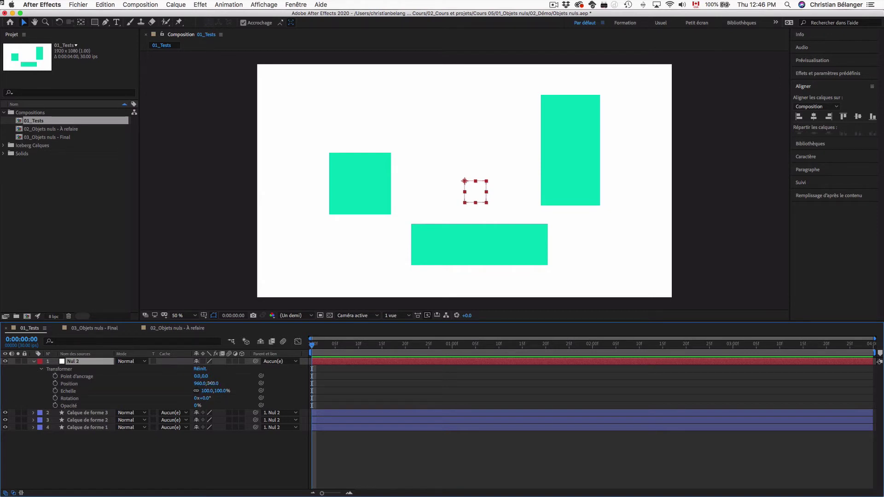
pyautogui.moveTo(209, 383); pyautogui.dragTo(244, 395)
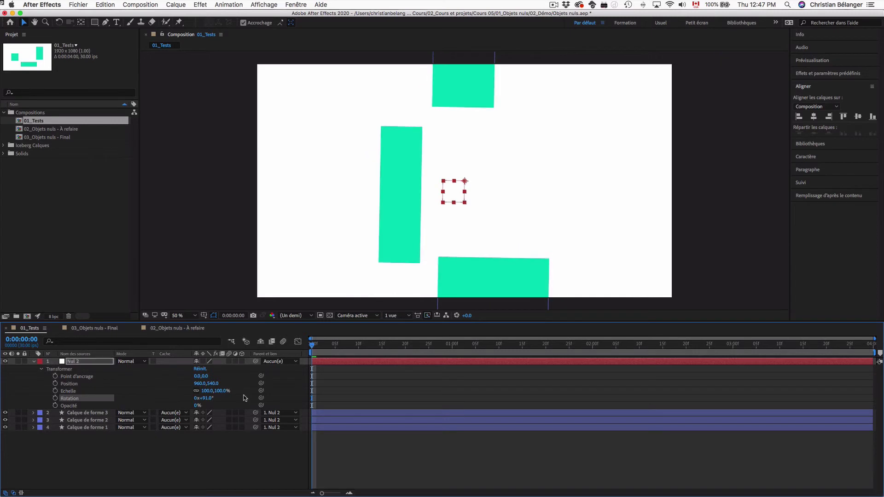
pyautogui.press('super+z')
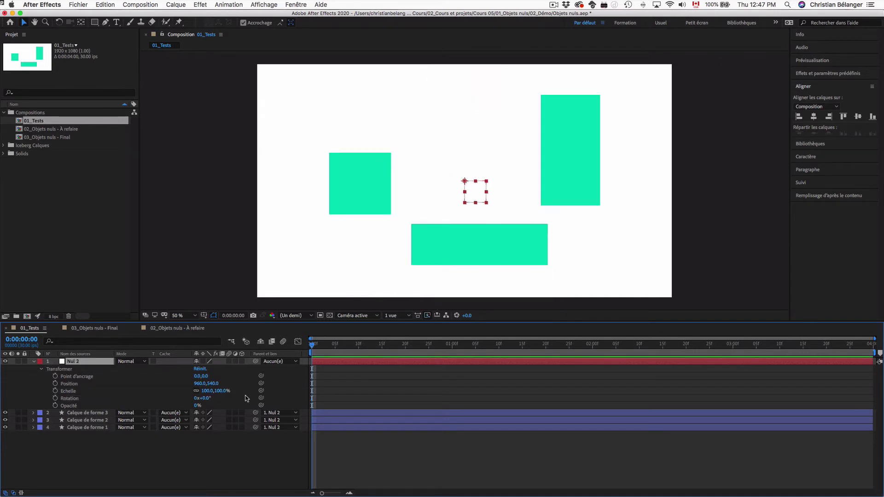
# Step: Open the 03_Objets nuls - Final composition and preview the iceberg animation
pyautogui.doubleClick(45, 137)
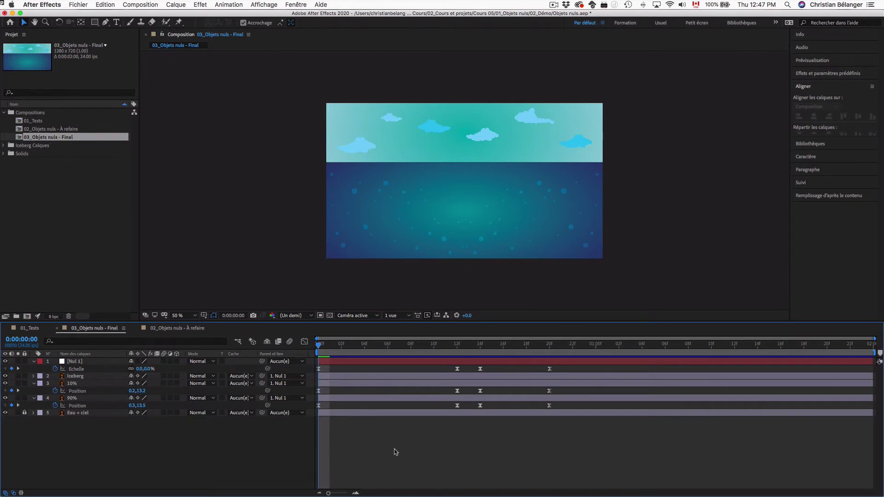
pyautogui.press('space')
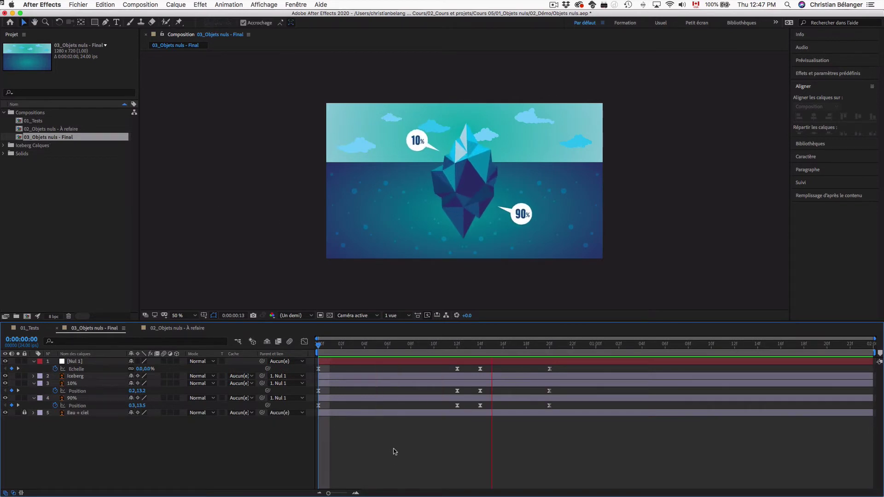
pyautogui.press('space')
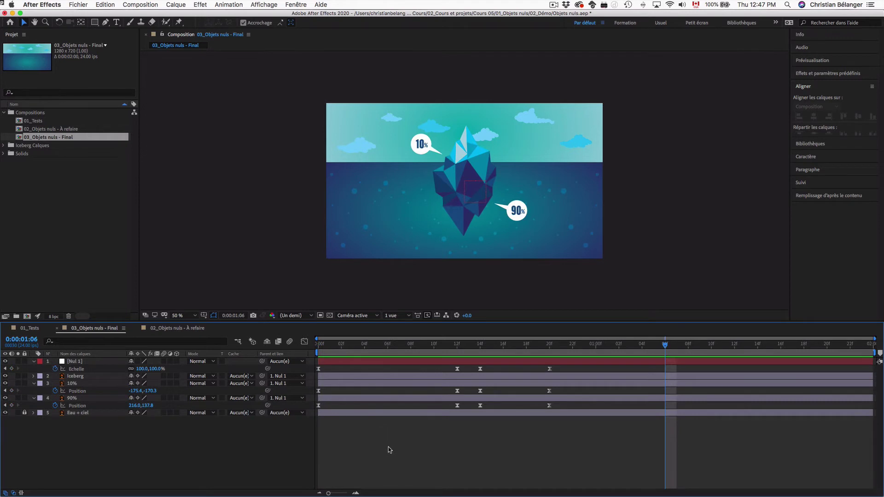
# Step: Try deleting the Nul 1 layer and preview the animation from the first frame without it
pyautogui.click(74, 362)
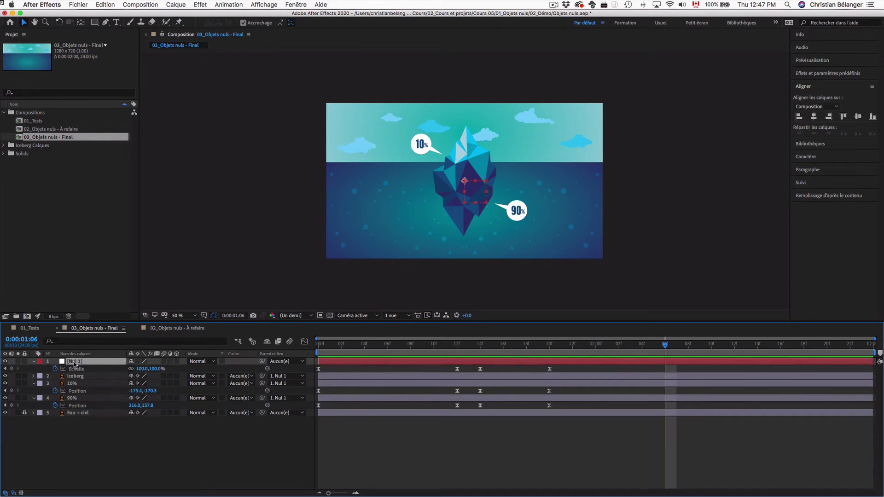
pyautogui.press('Delete')
pyautogui.press('Home')
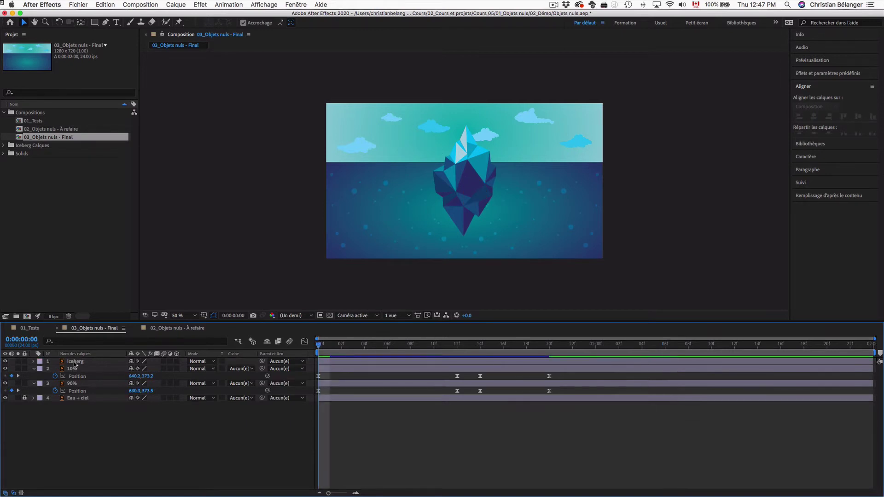
pyautogui.press('space')
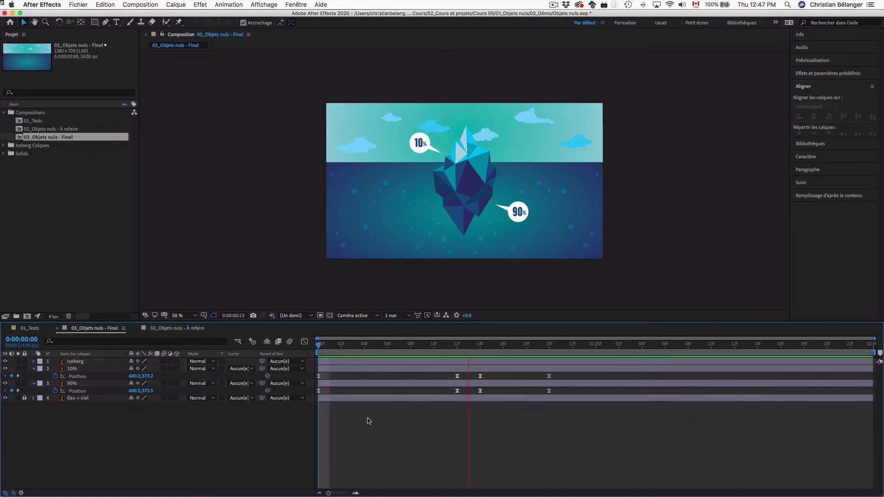
pyautogui.press('space')
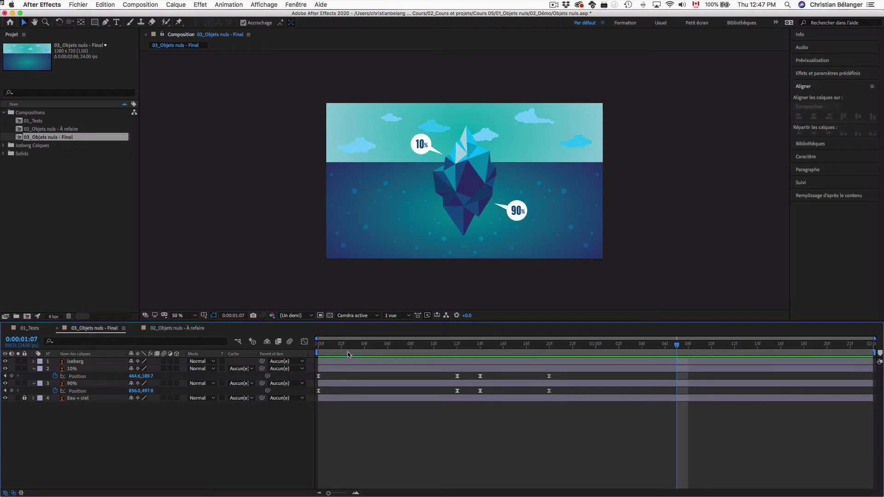
pyautogui.moveTo(360, 347); pyautogui.dragTo(583, 350)
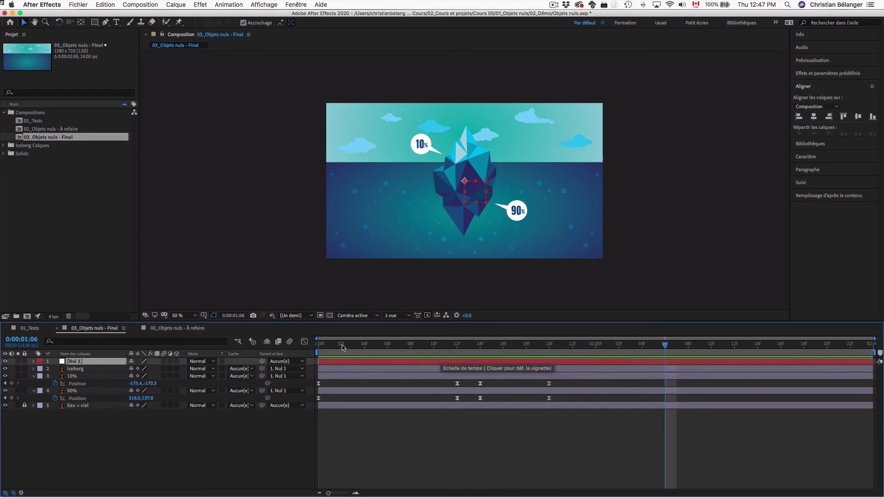
# Step: Return to the first frame and replay the final animation with the Nul 1 layer in place
pyautogui.moveTo(342, 347); pyautogui.dragTo(318, 346)
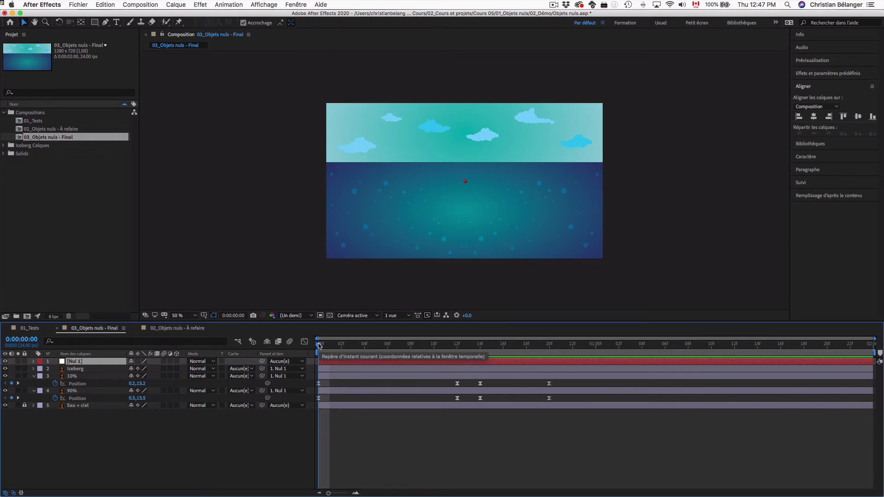
pyautogui.moveTo(319, 347); pyautogui.dragTo(238, 345)
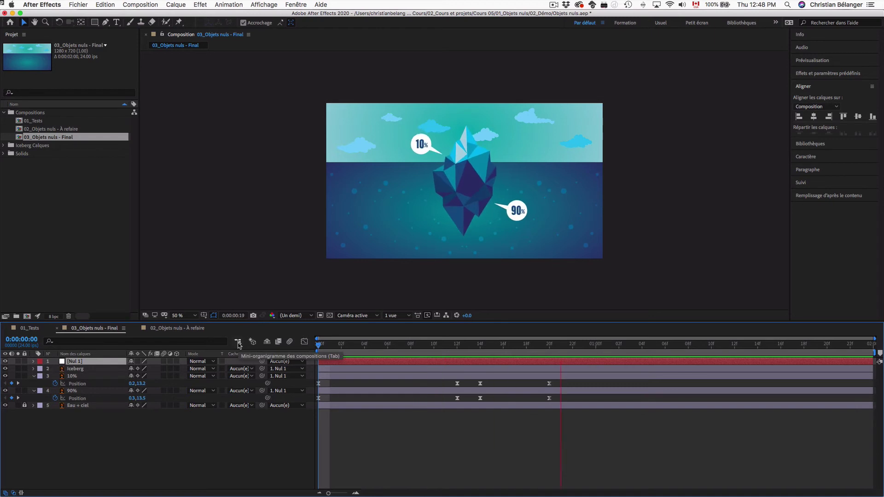
pyautogui.press('space')
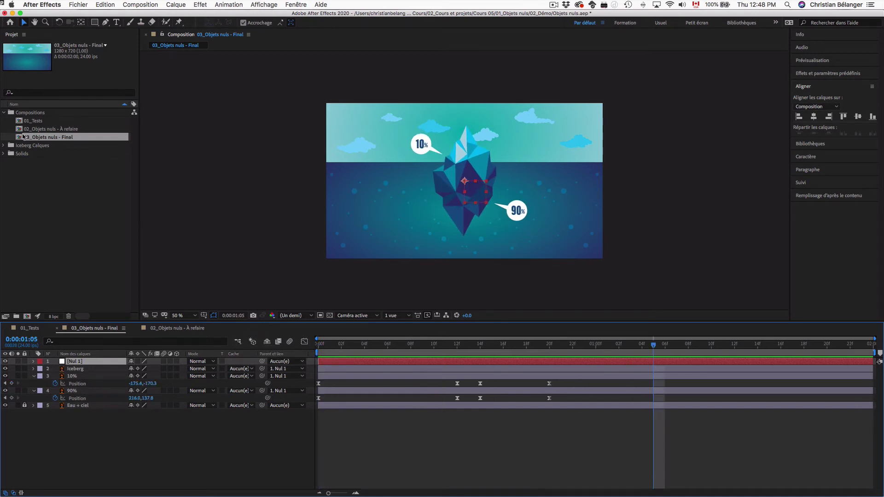
# Step: Open the 02_Objets nuls - À refaire composition, preview its animation, and return to the first frame
pyautogui.doubleClick(36, 128)
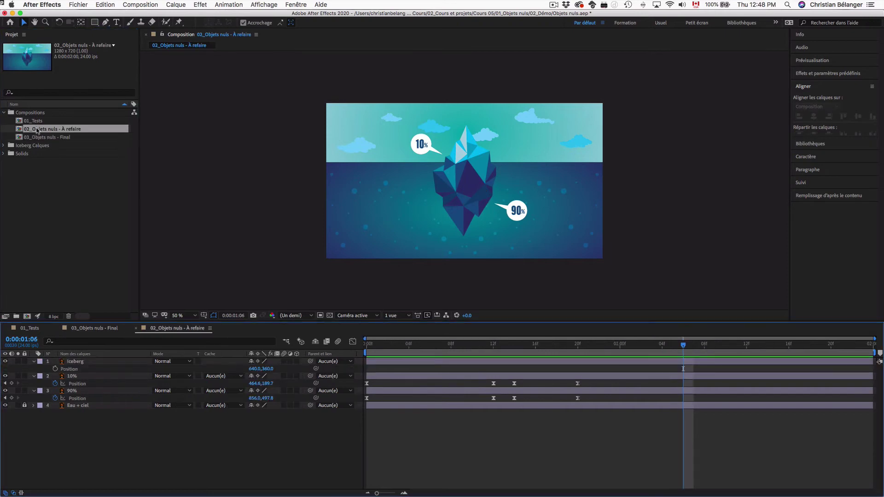
pyautogui.press('Home')
pyautogui.press('space')
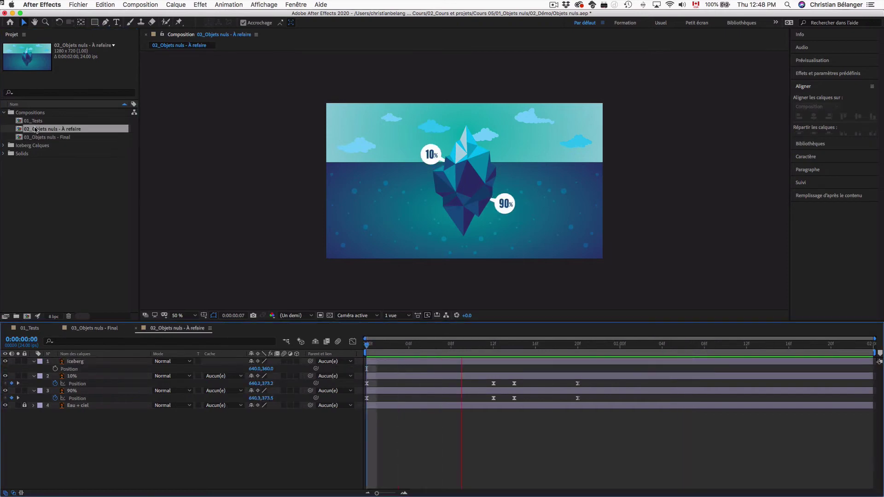
pyautogui.press('space')
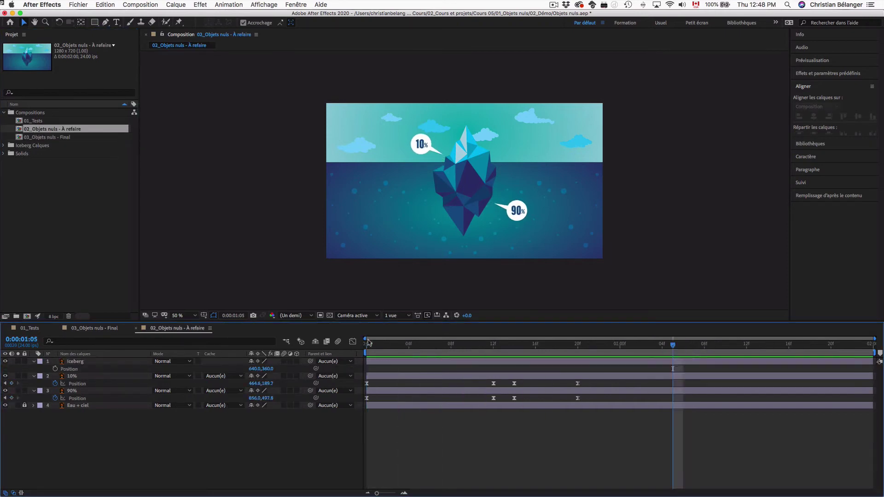
pyautogui.press('Home')
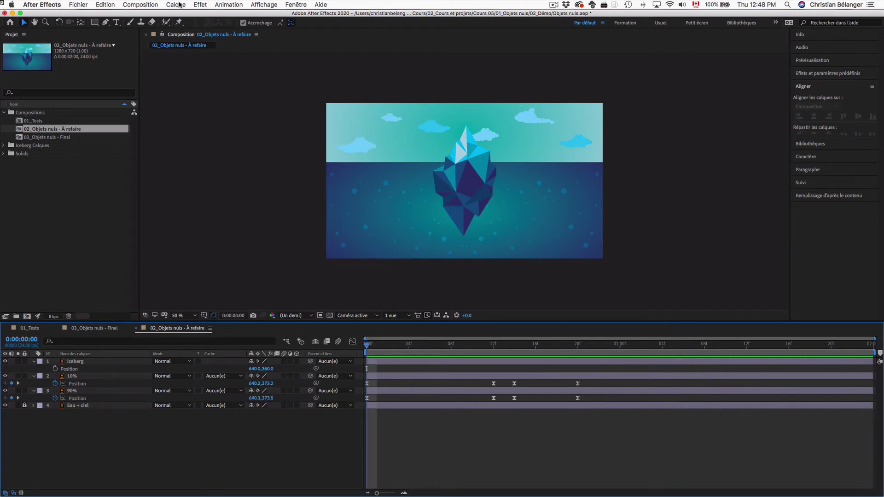
# Step: Add a new null object to the 02_Objets nuls - À refaire composition
pyautogui.click(179, 4)
pyautogui.moveTo(181, 16)
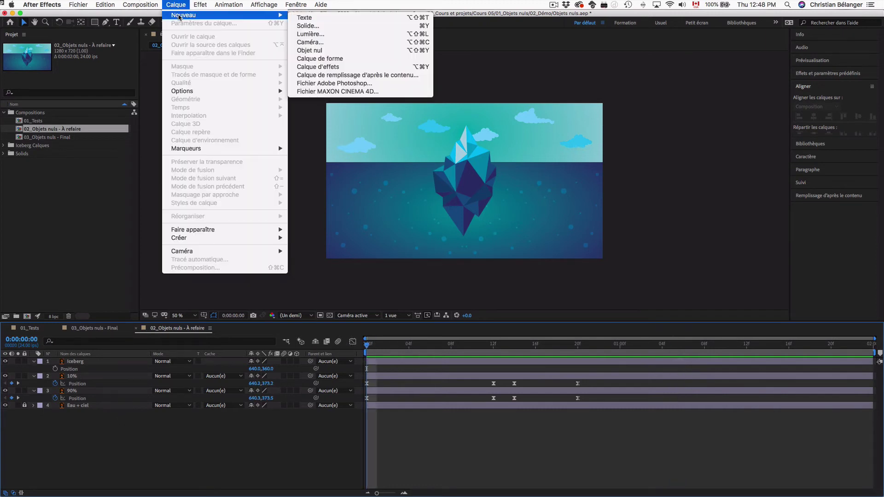
pyautogui.click(324, 54)
# Step: Parent the Iceberg, 10% and 90% layers to the new null layer
pyautogui.click(77, 369)
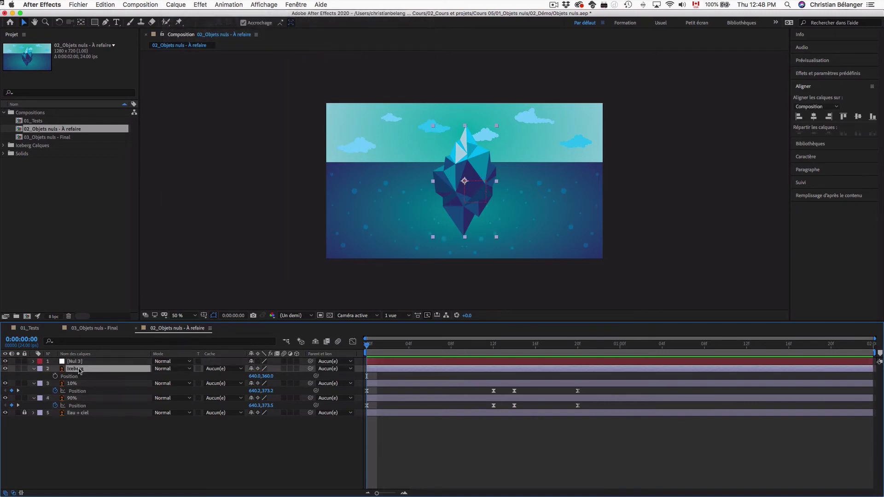
pyautogui.keyDown('shift'); pyautogui.click(85, 398); pyautogui.keyUp('shift')
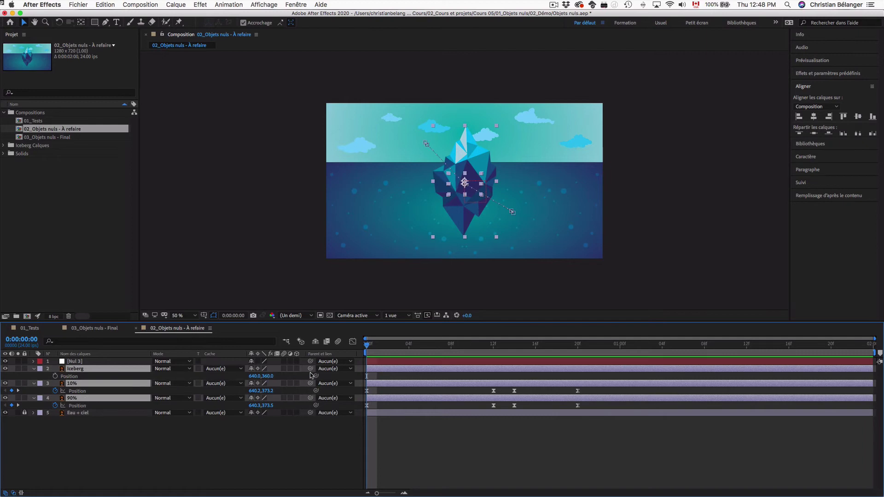
pyautogui.moveTo(310, 368); pyautogui.dragTo(75, 362)
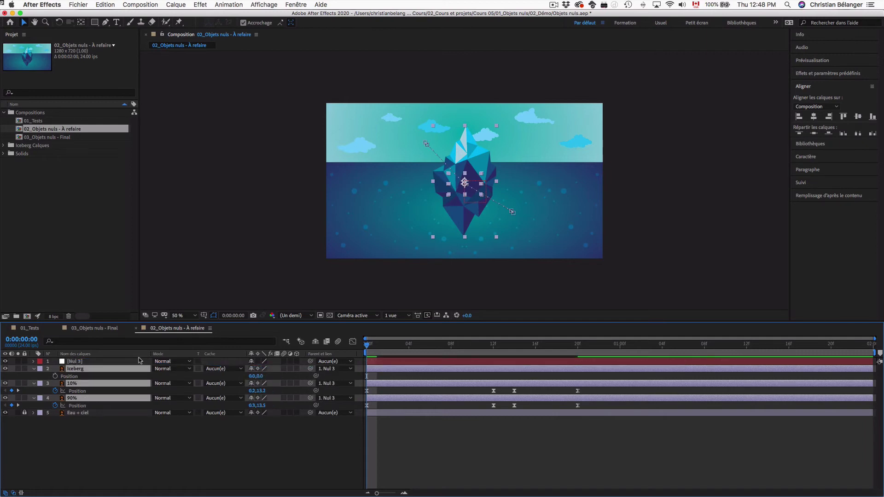
pyautogui.click(289, 430)
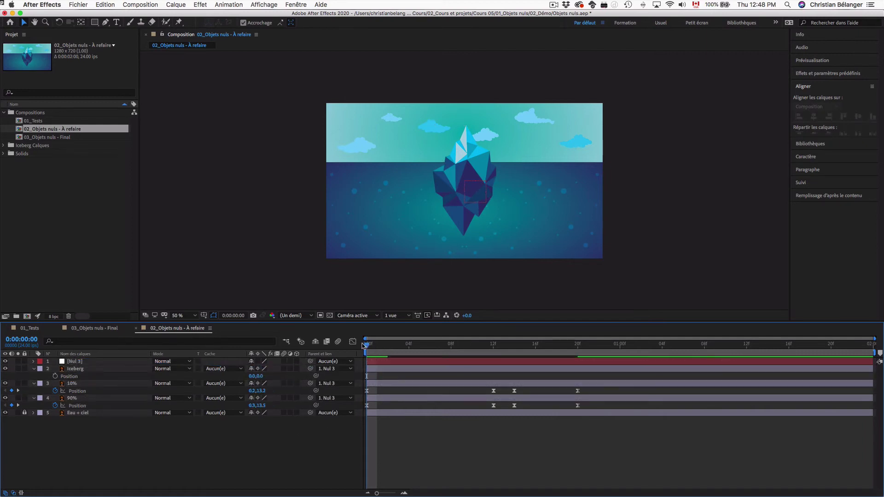
# Step: Add a Scale keyframe of 0% to the null layer at the first frame
pyautogui.click(82, 362)
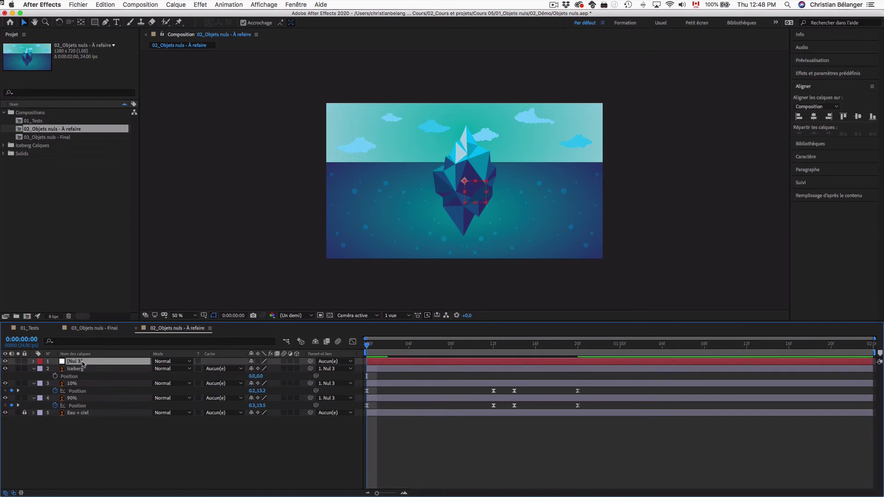
pyautogui.press('s')
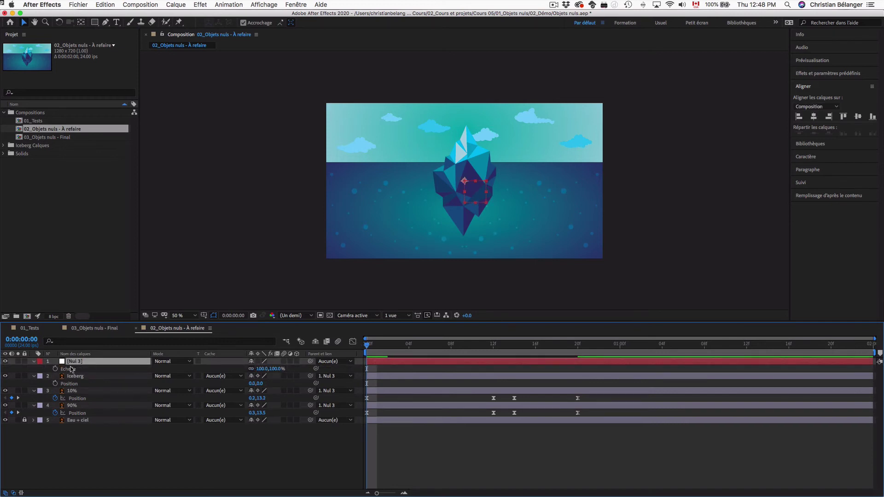
pyautogui.click(55, 369)
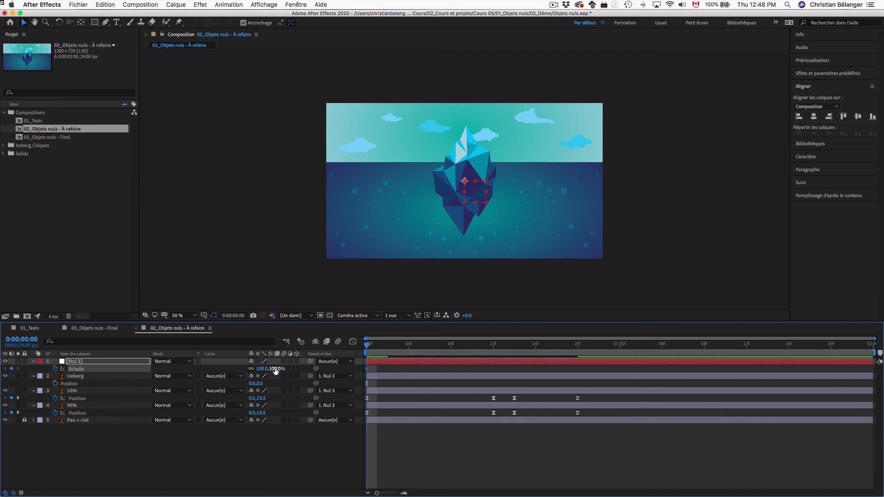
pyautogui.click(276, 369)
pyautogui.write('0')
pyautogui.press('Return')
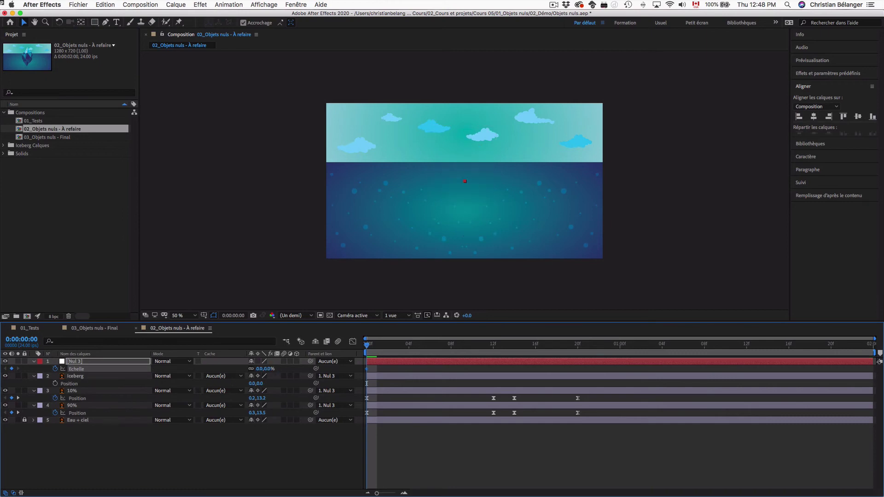
# Step: Add a 100% Scale keyframe to the null layer at frame 20 and preview the animation from the start
pyautogui.moveTo(444, 345); pyautogui.dragTo(577, 345)
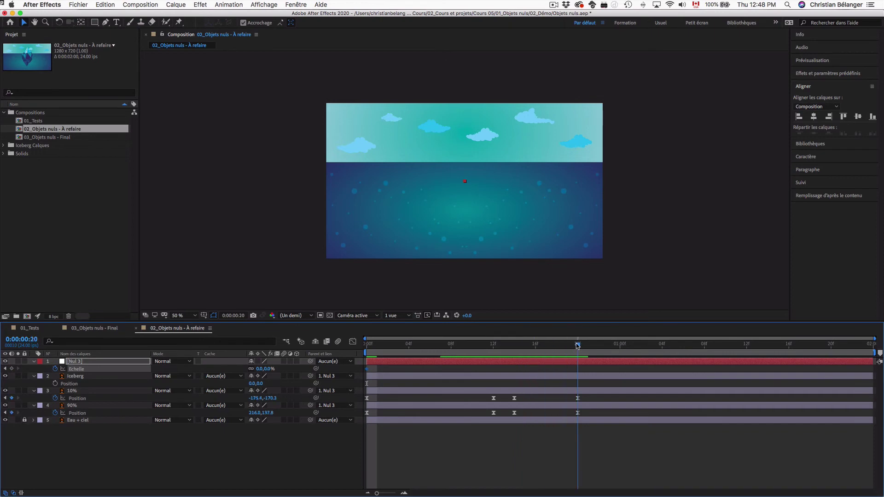
pyautogui.write('100')
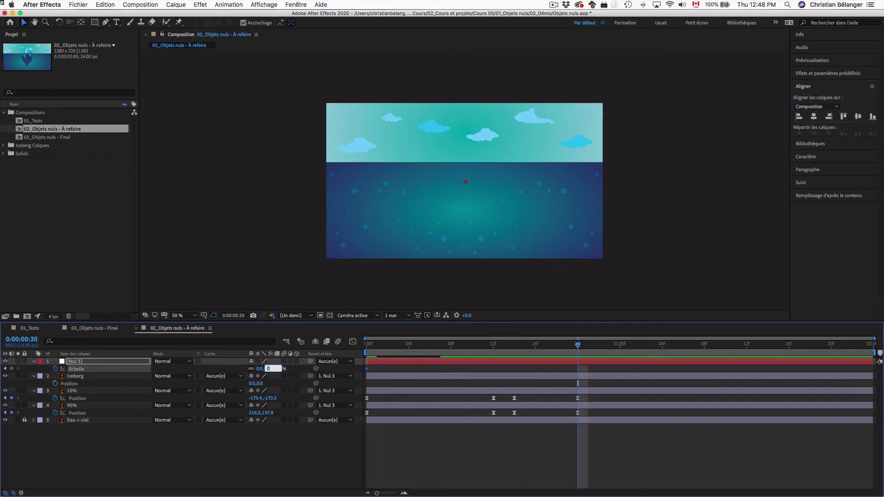
pyautogui.press('Return')
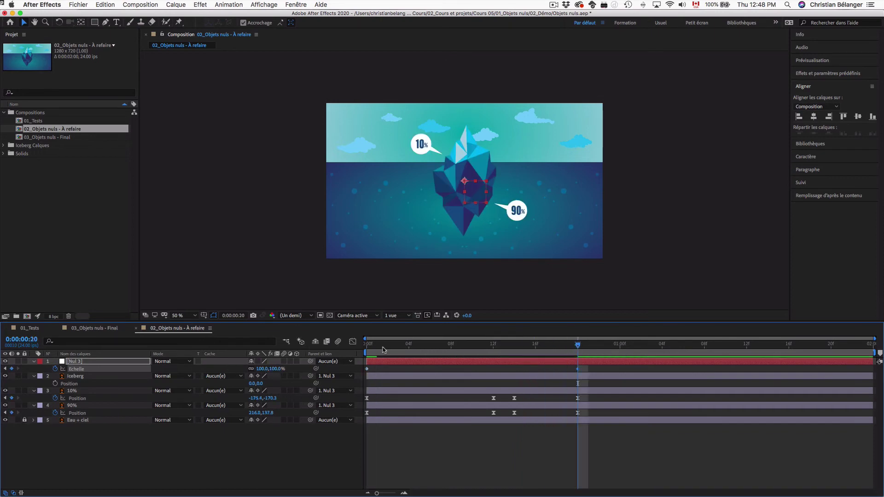
pyautogui.moveTo(394, 346); pyautogui.dragTo(333, 348)
pyautogui.press('space')
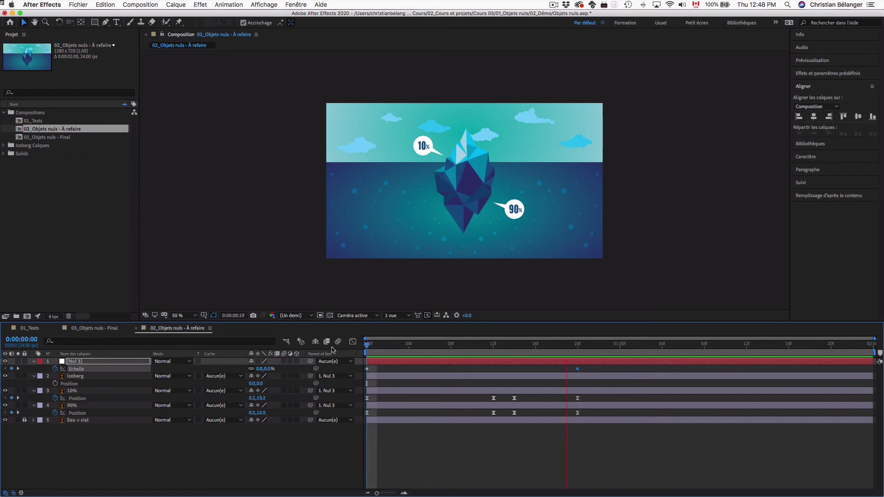
pyautogui.press('space')
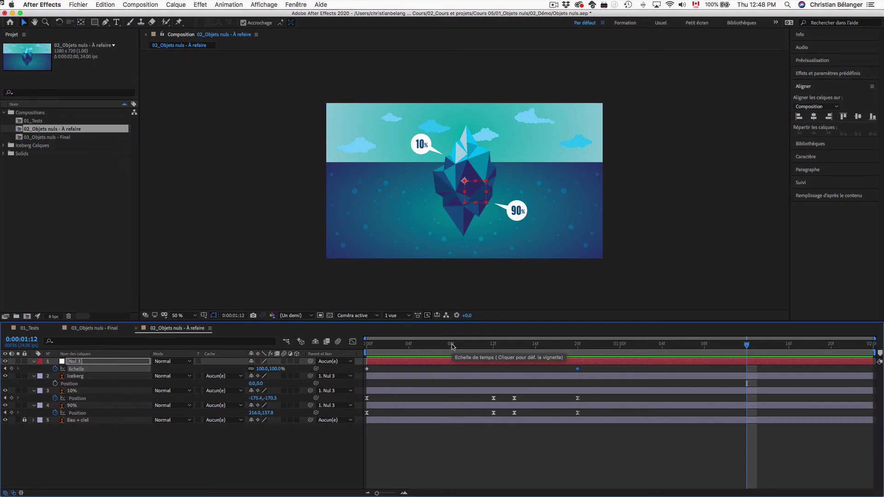
pyautogui.moveTo(576, 348)
pyautogui.mouseDown()
pyautogui.moveTo(368, 349)
pyautogui.moveTo(577, 341)
pyautogui.mouseUp()
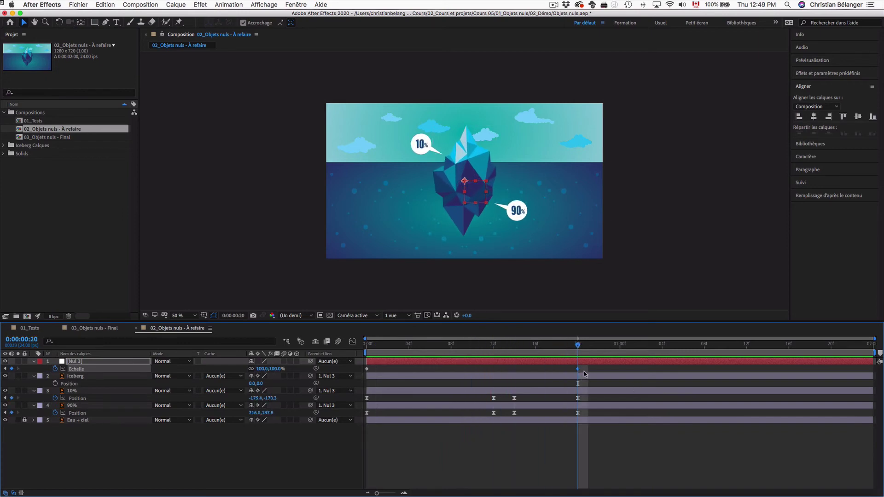
# Step: Open the 03_Objets nuls - Final composition and preview its finished animation from the first frame
pyautogui.doubleClick(59, 138)
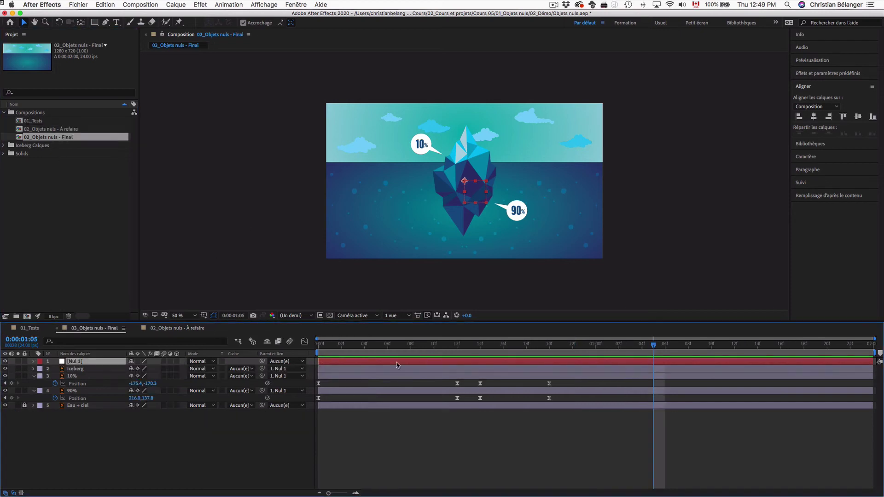
pyautogui.moveTo(405, 348); pyautogui.dragTo(317, 349)
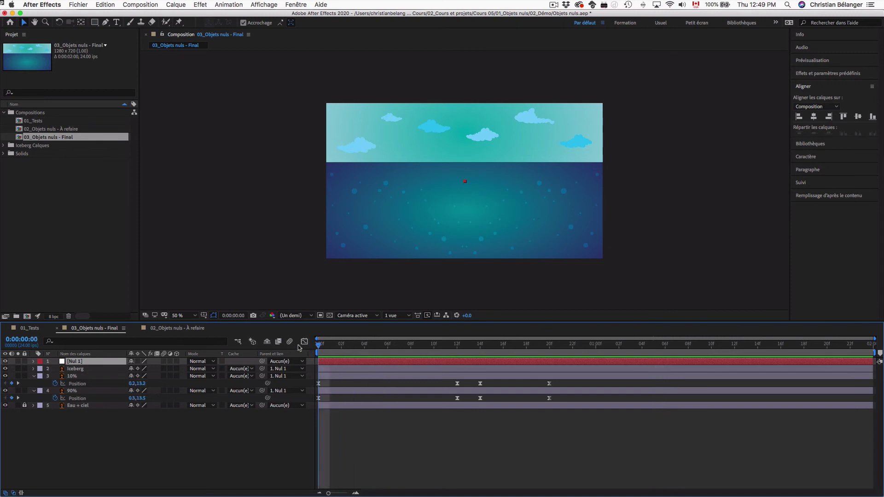
pyautogui.click(420, 442)
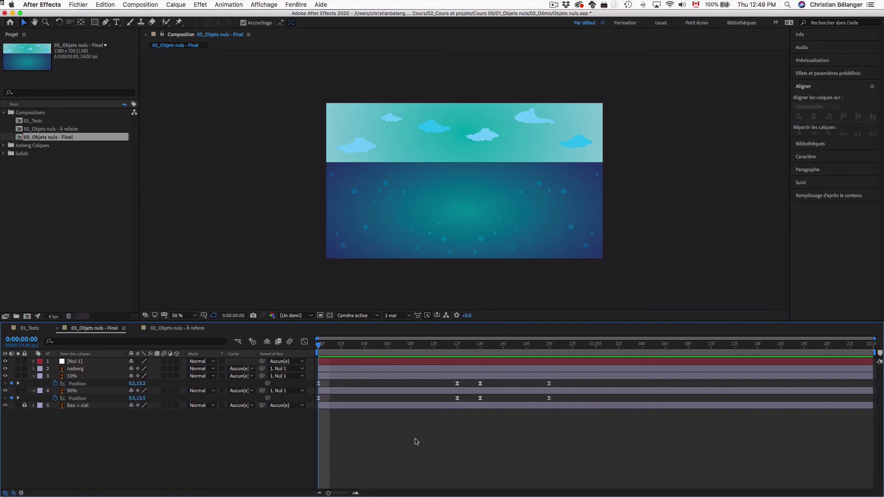
pyautogui.press('space')
pyautogui.press('space')
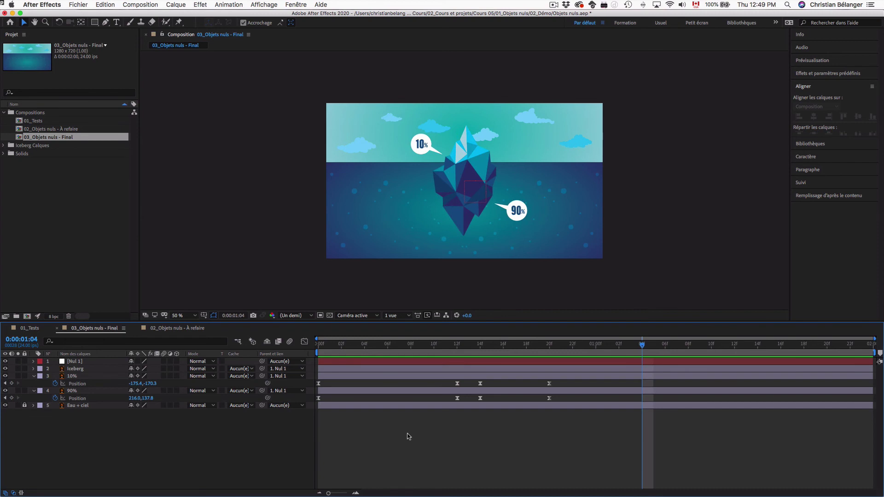
# Step: In the 02_Objets nuls - À refaire composition, add a 105% Scale keyframe to the null layer at frame 14 and preview the animation
pyautogui.doubleClick(43, 130)
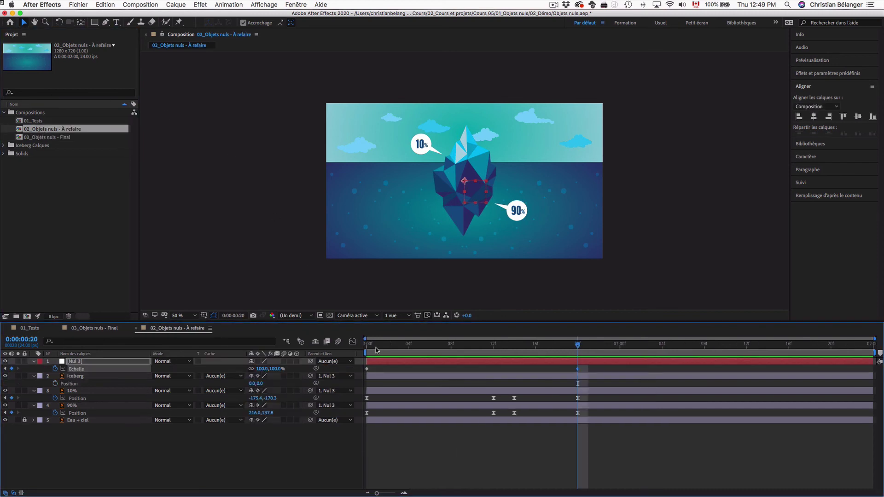
pyautogui.click(364, 346)
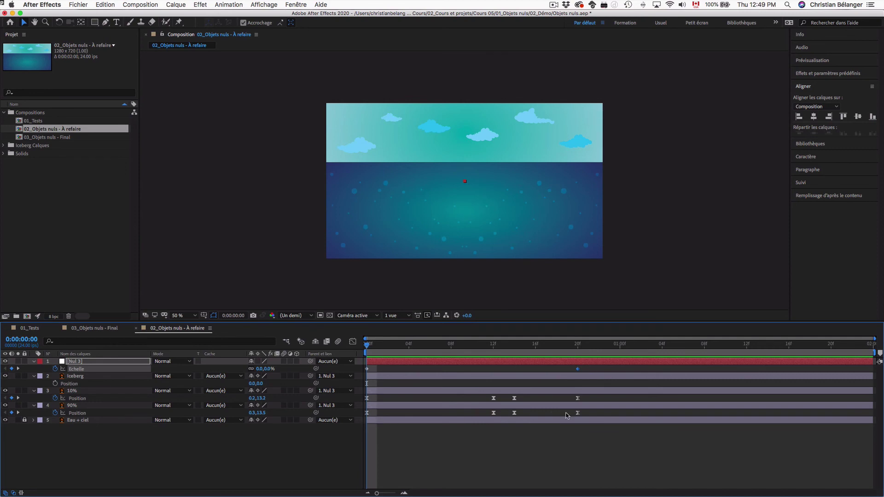
pyautogui.moveTo(367, 417)
pyautogui.moveTo(366, 345); pyautogui.dragTo(514, 348)
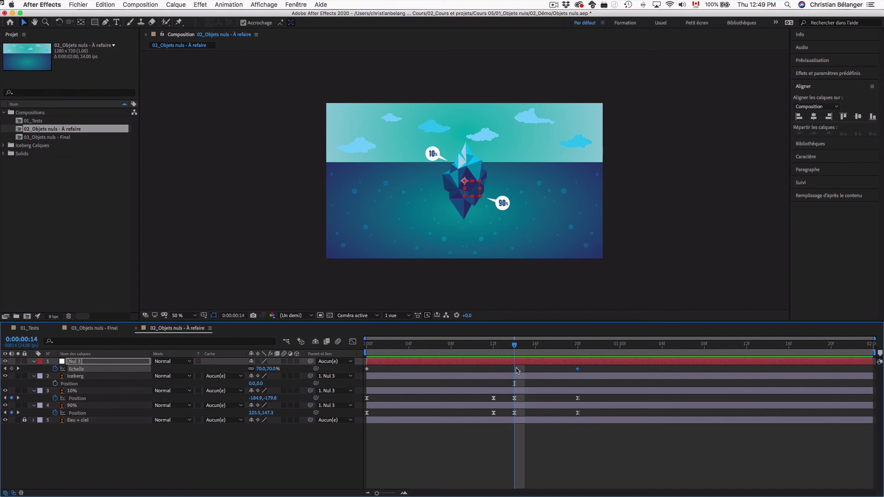
pyautogui.click(271, 369)
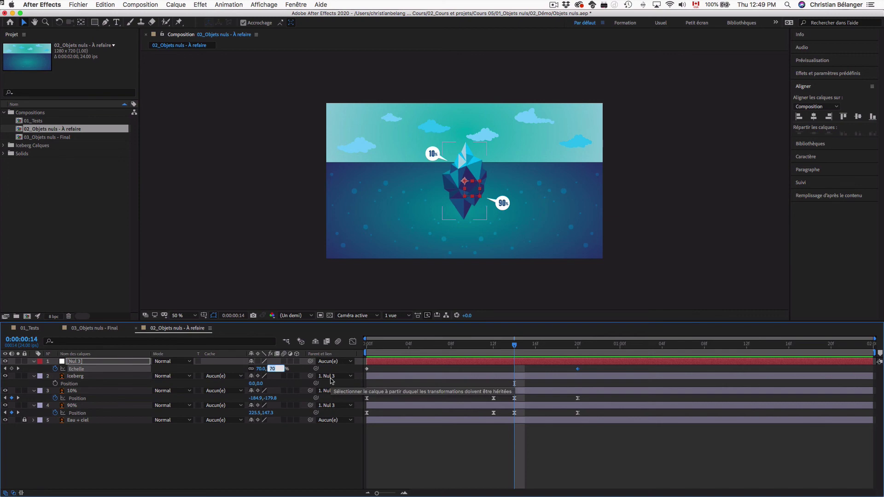
pyautogui.write('105')
pyautogui.press('Return')
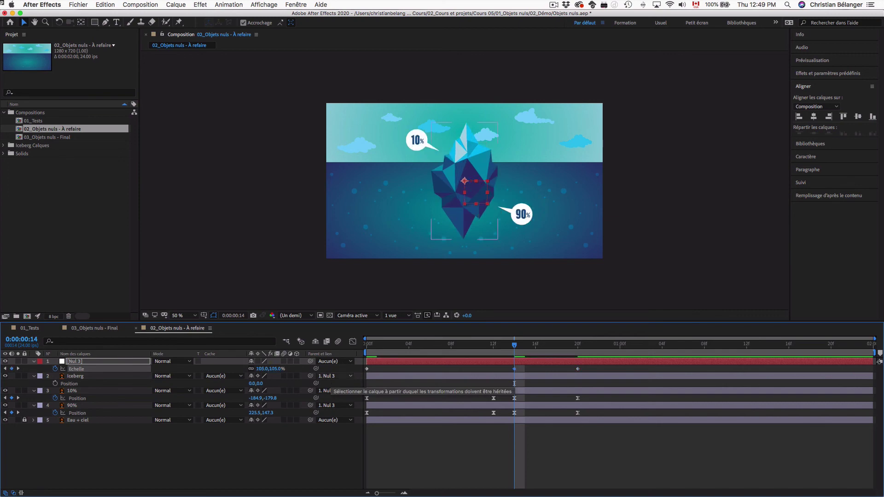
pyautogui.click(366, 344)
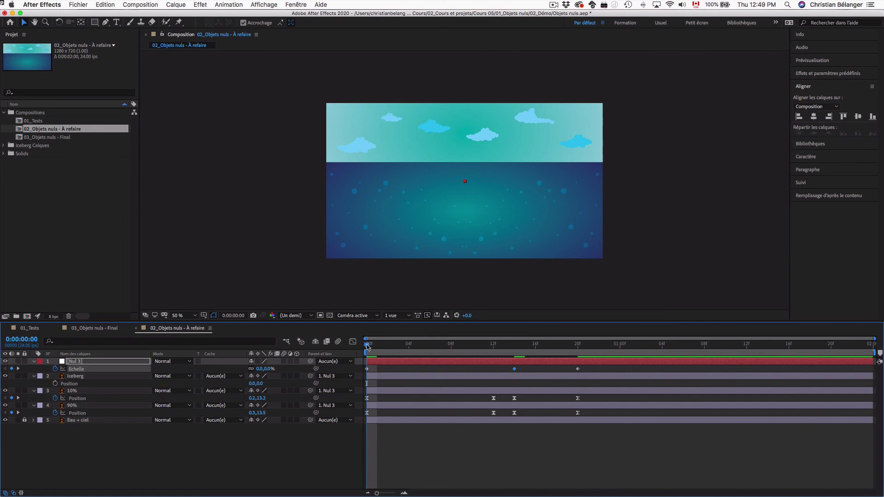
pyautogui.moveTo(367, 346); pyautogui.dragTo(331, 342)
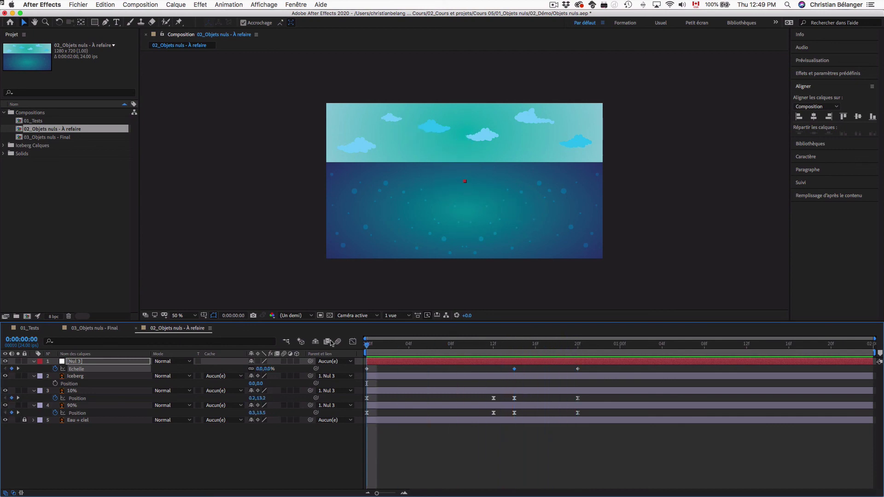
pyautogui.click(436, 451)
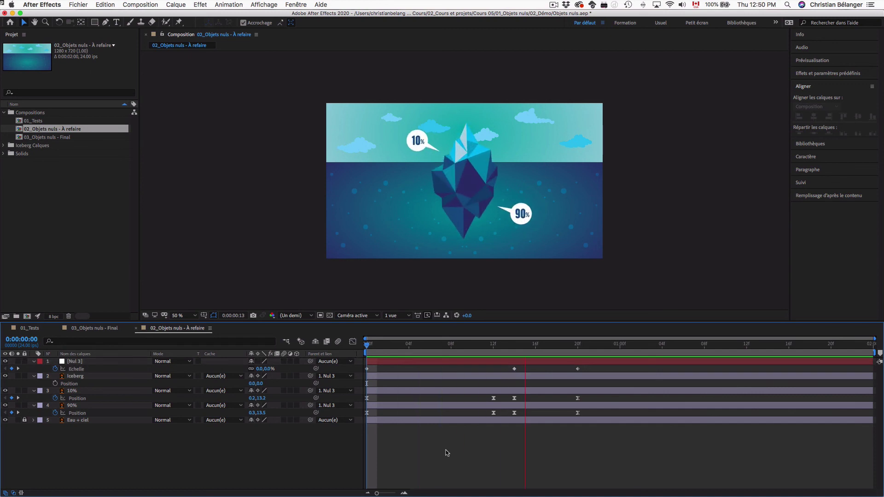
pyautogui.press('space')
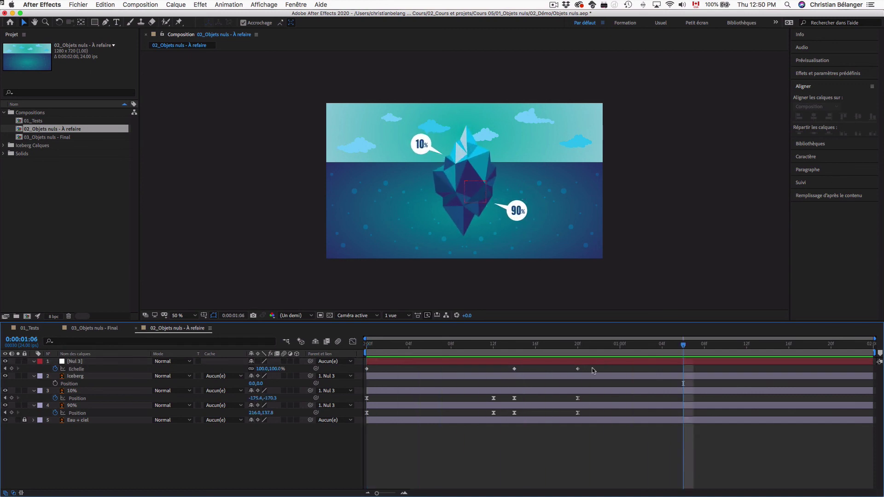
# Step: Apply Easy Ease to all three Scale keyframes of the null layer and preview the animation from the start
pyautogui.moveTo(594, 367); pyautogui.dragTo(352, 373)
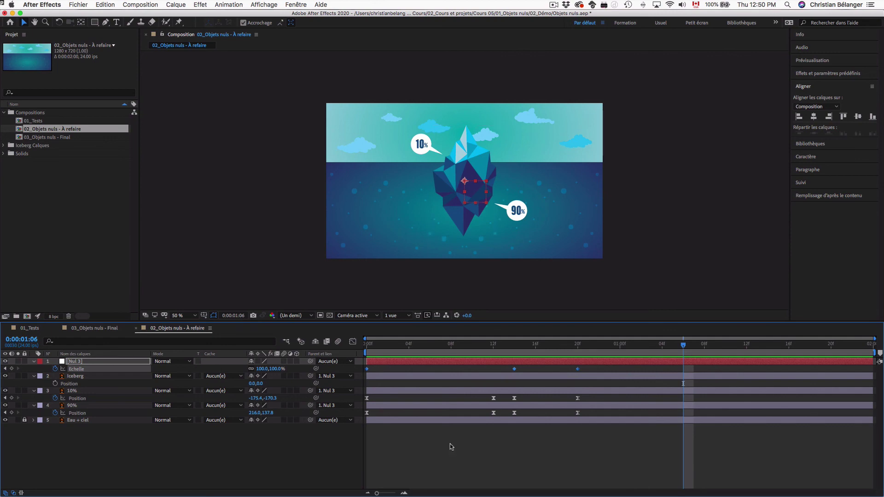
pyautogui.press('F9')
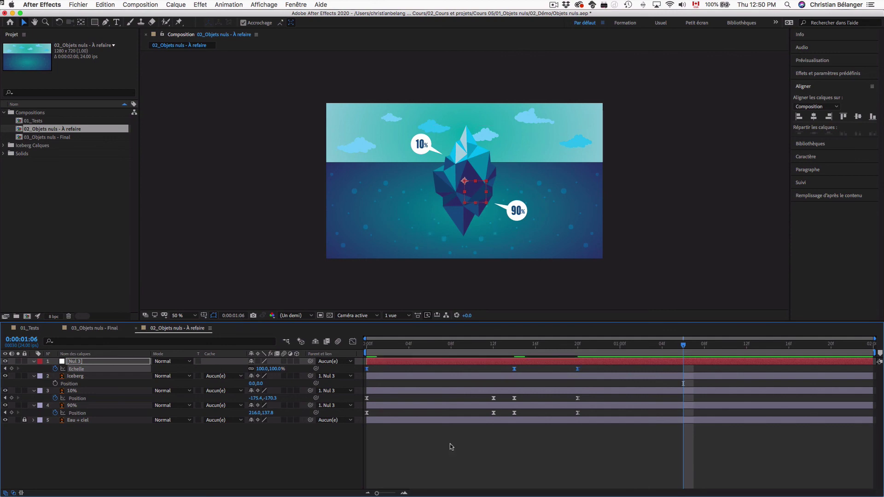
pyautogui.press('Home')
pyautogui.press('space')
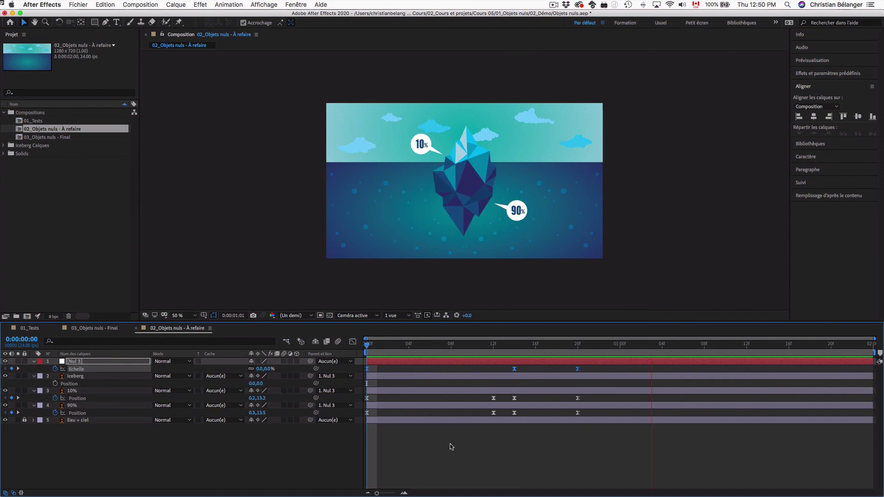